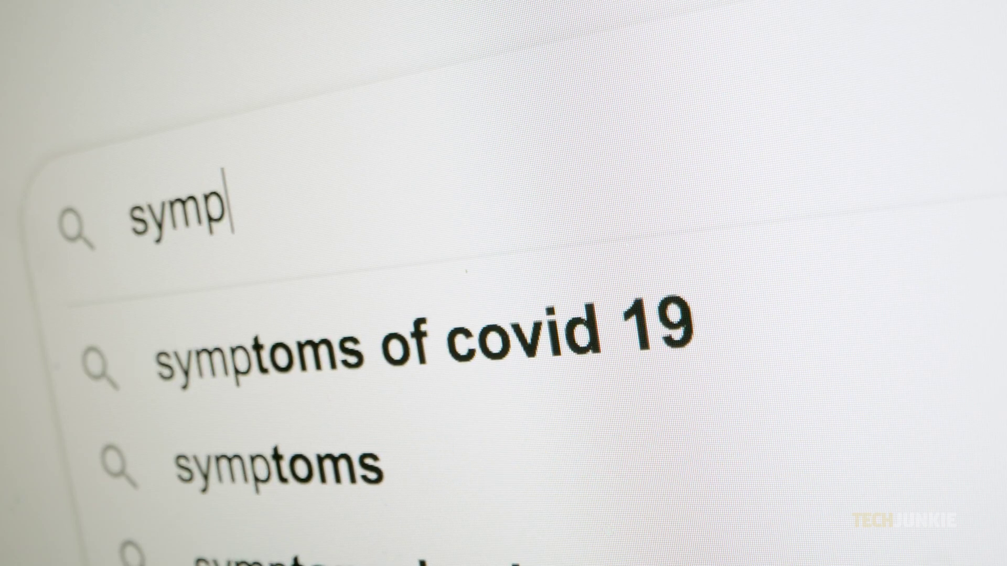
type("ctivity")
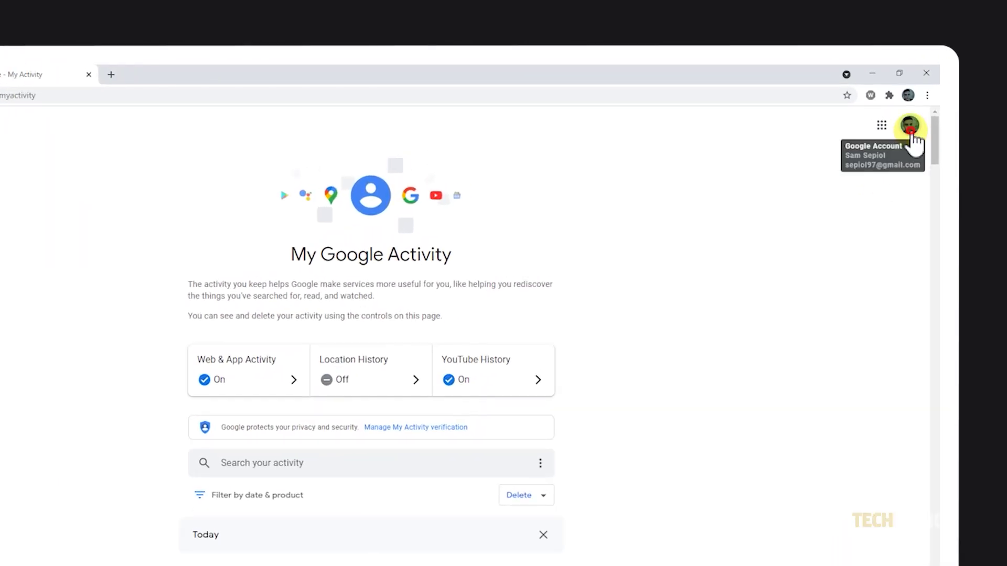
Step: Check the account details, then switch Google My Activity to Item view
left_click(910, 127)
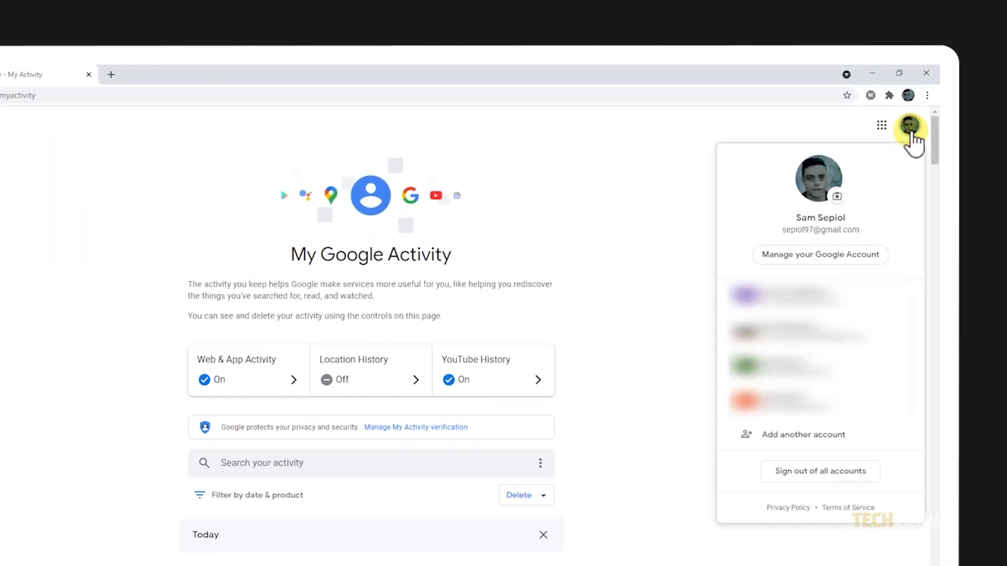
left_click(910, 130)
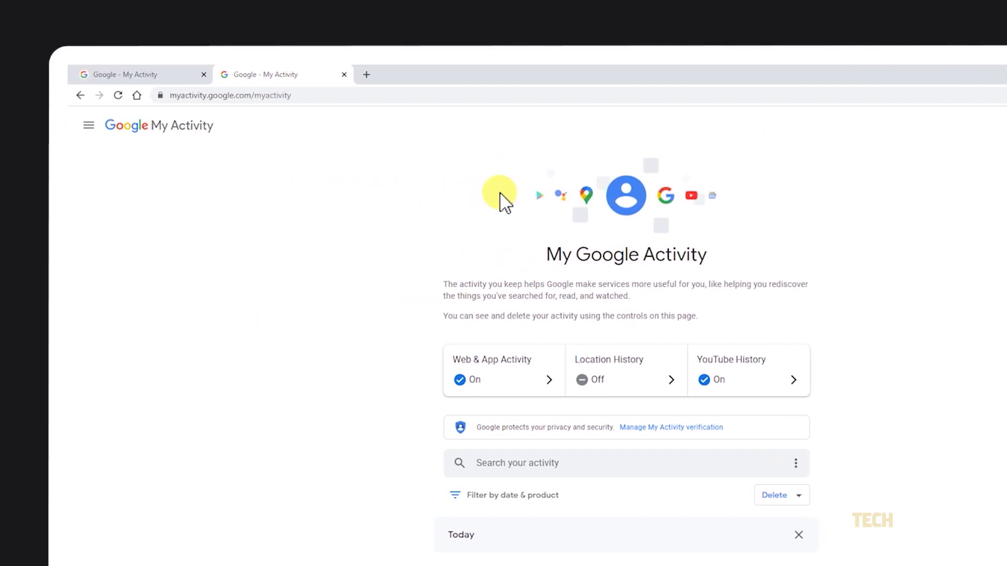
left_click(89, 130)
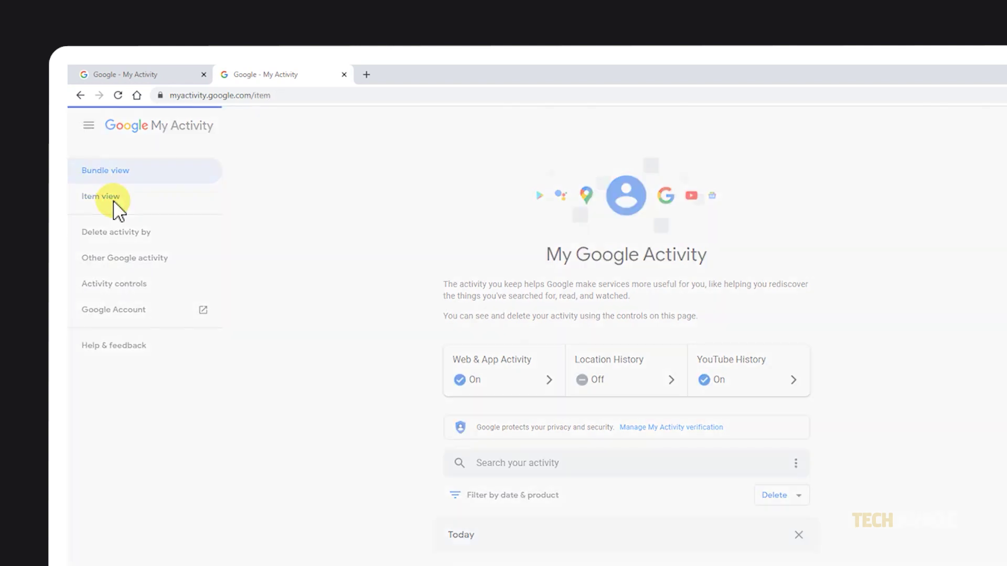
left_click(113, 202)
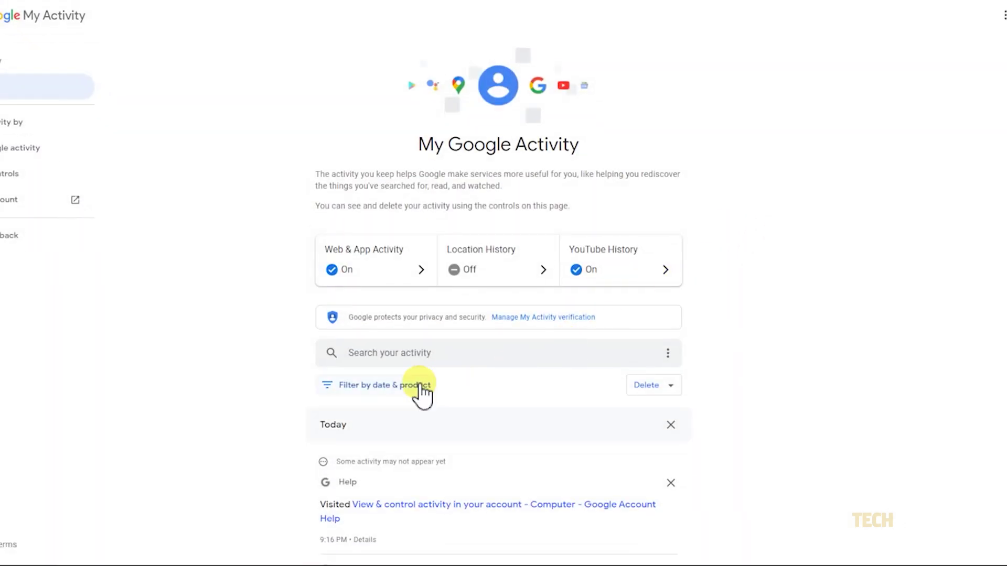
Step: Filter activity by product to show only Search entries
left_click(405, 389)
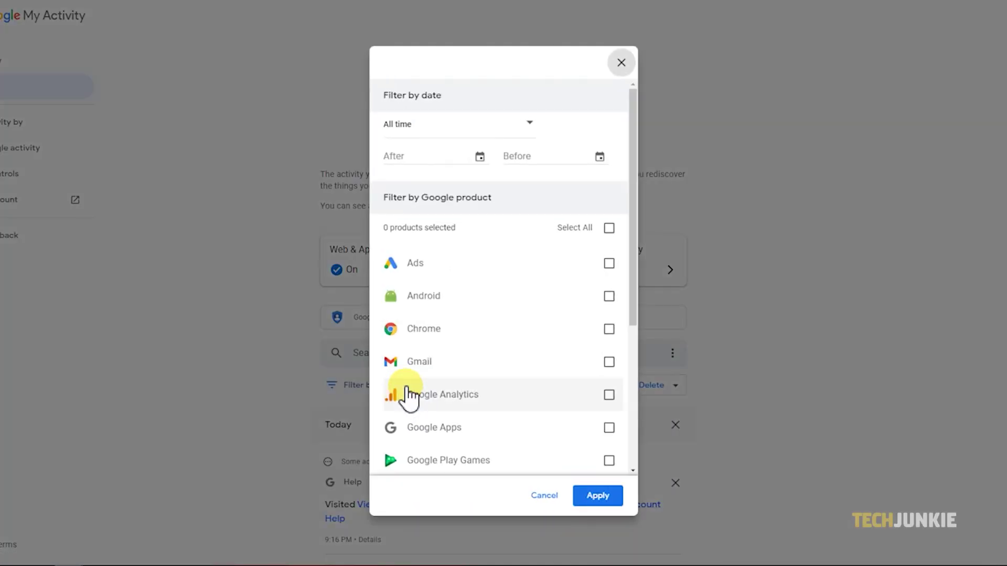
scroll(612, 315, "down", 2)
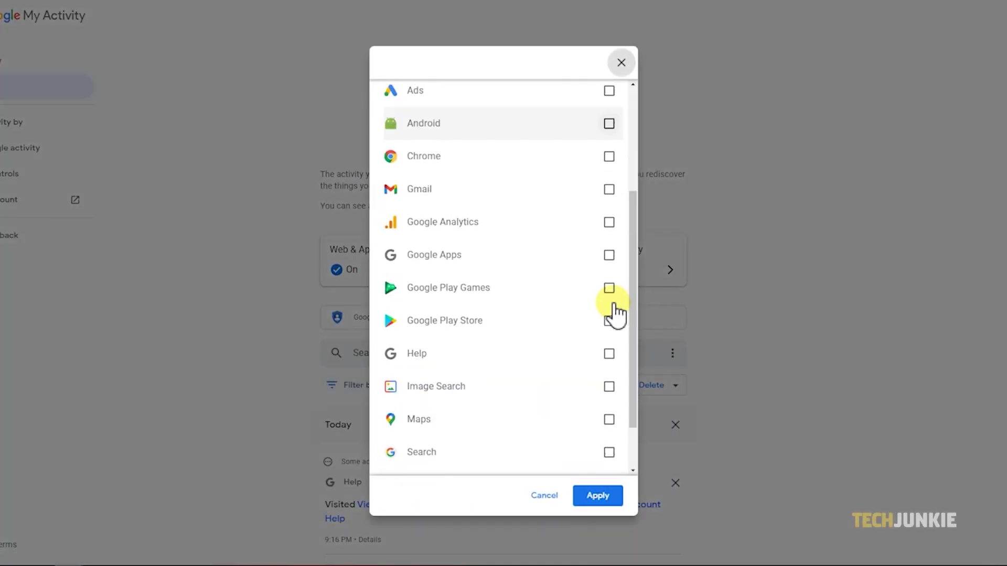
scroll(603, 396, "down", 1)
left_click(611, 391)
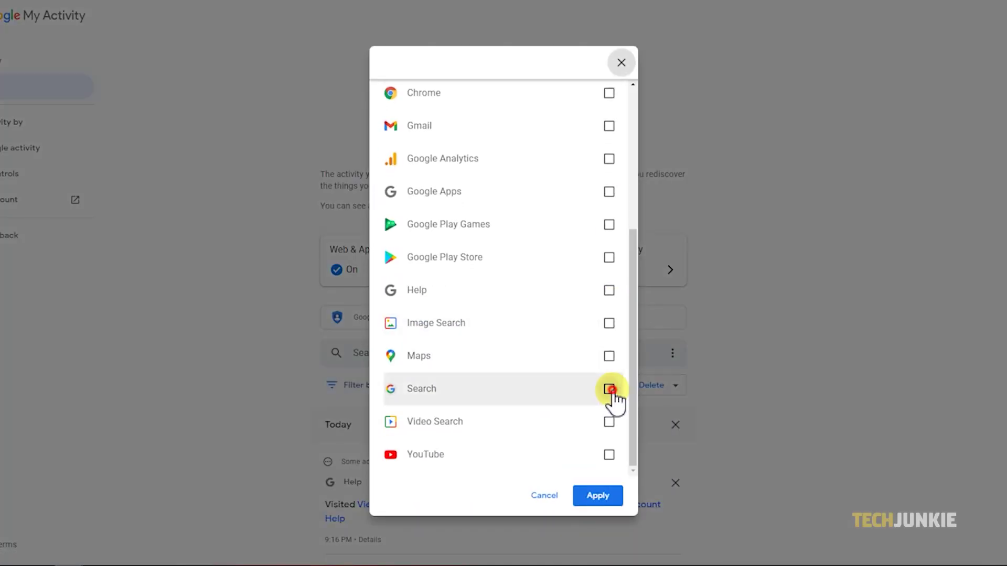
left_click(609, 497)
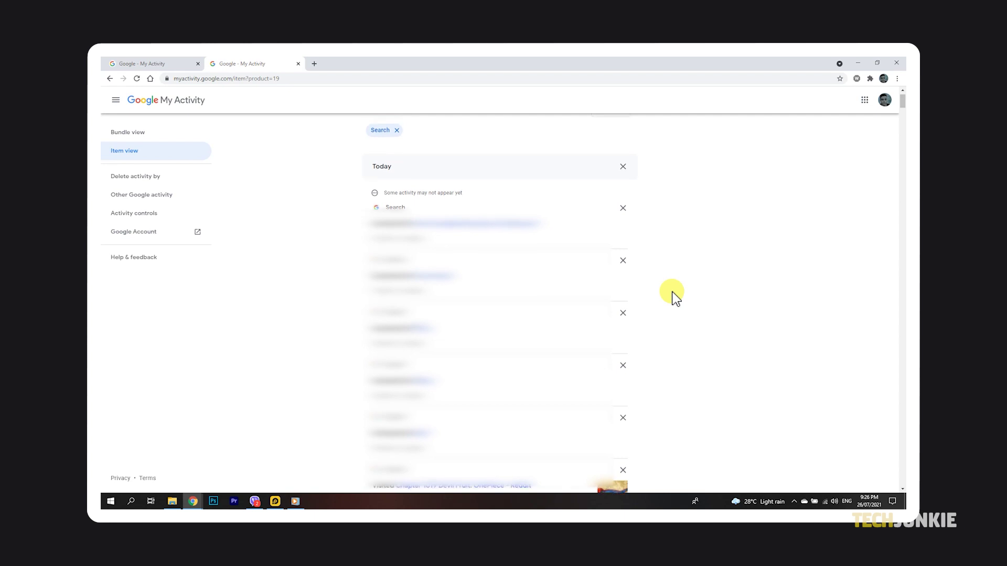
scroll(673, 297, "up", 1)
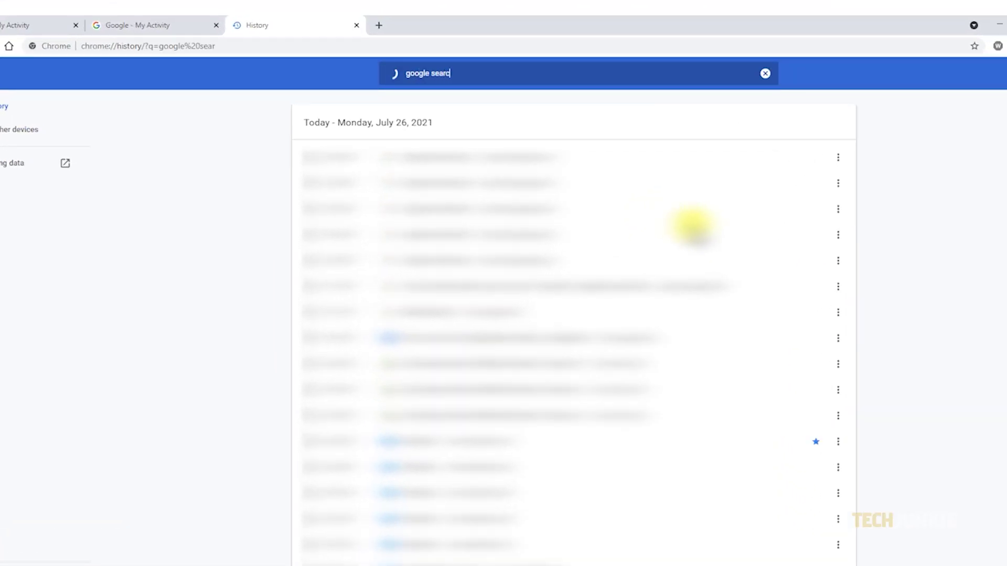
type("h")
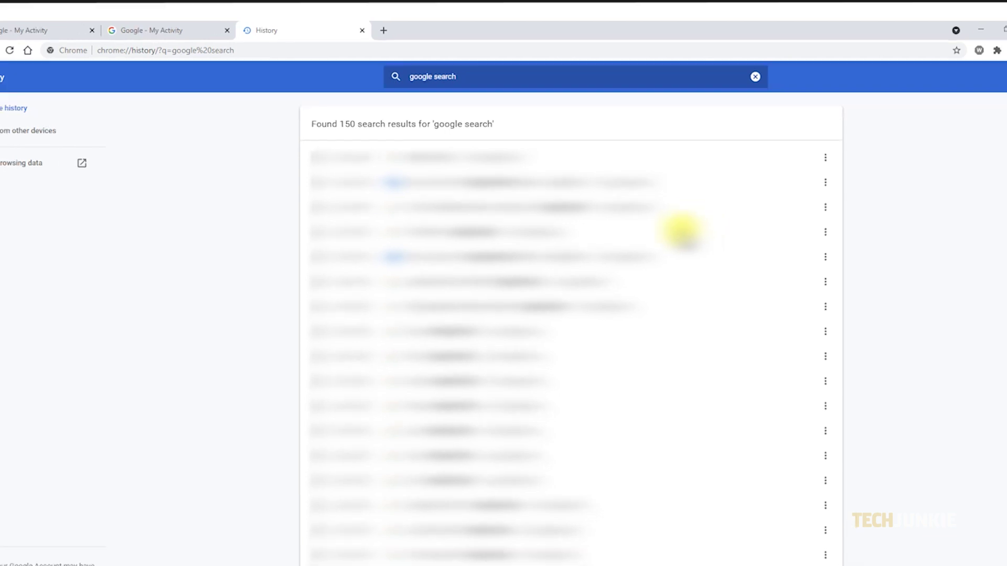